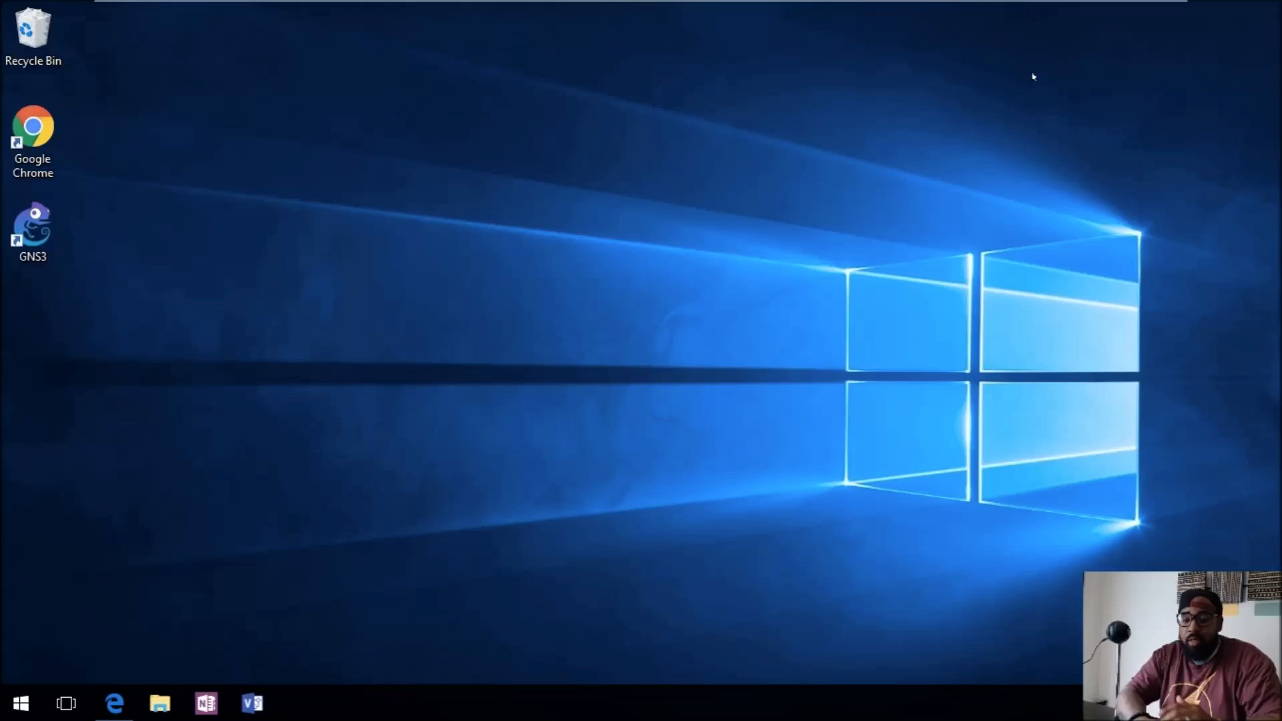
# Step: Launch Edge and save the putty.exe download from the latest release page
pyautogui.click(117, 703)
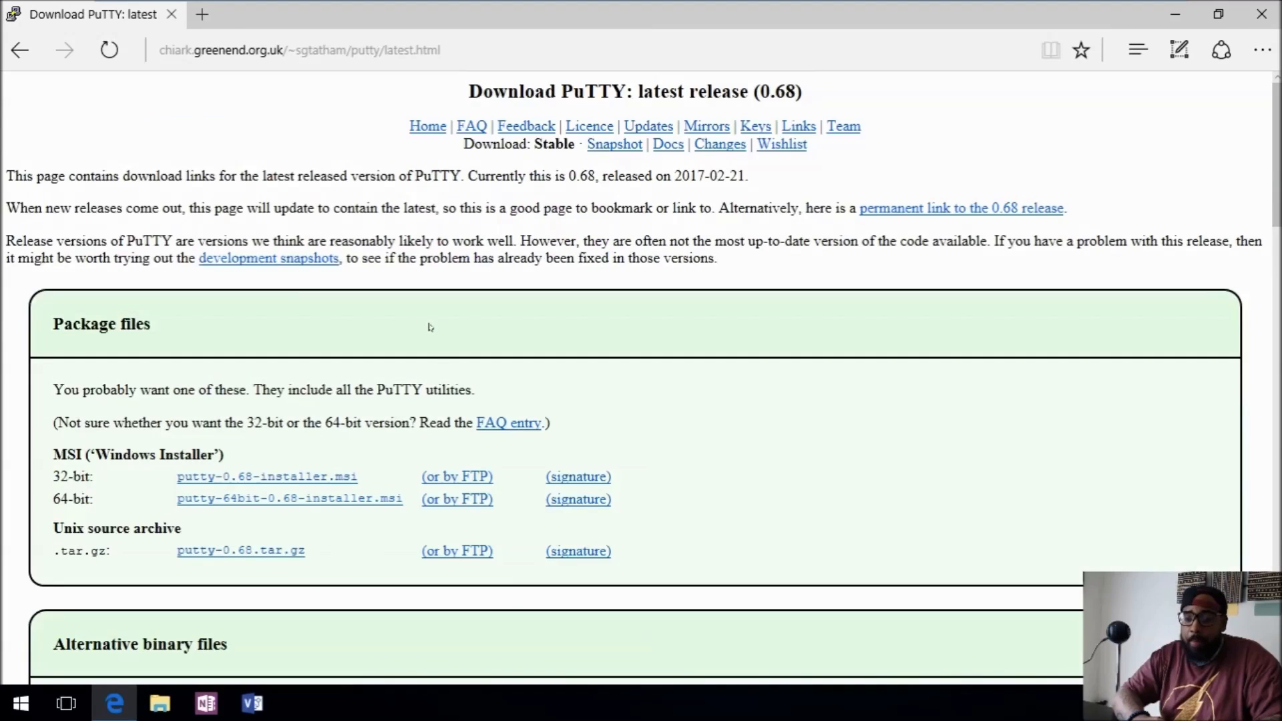
pyautogui.scroll(-2, 371, 302)
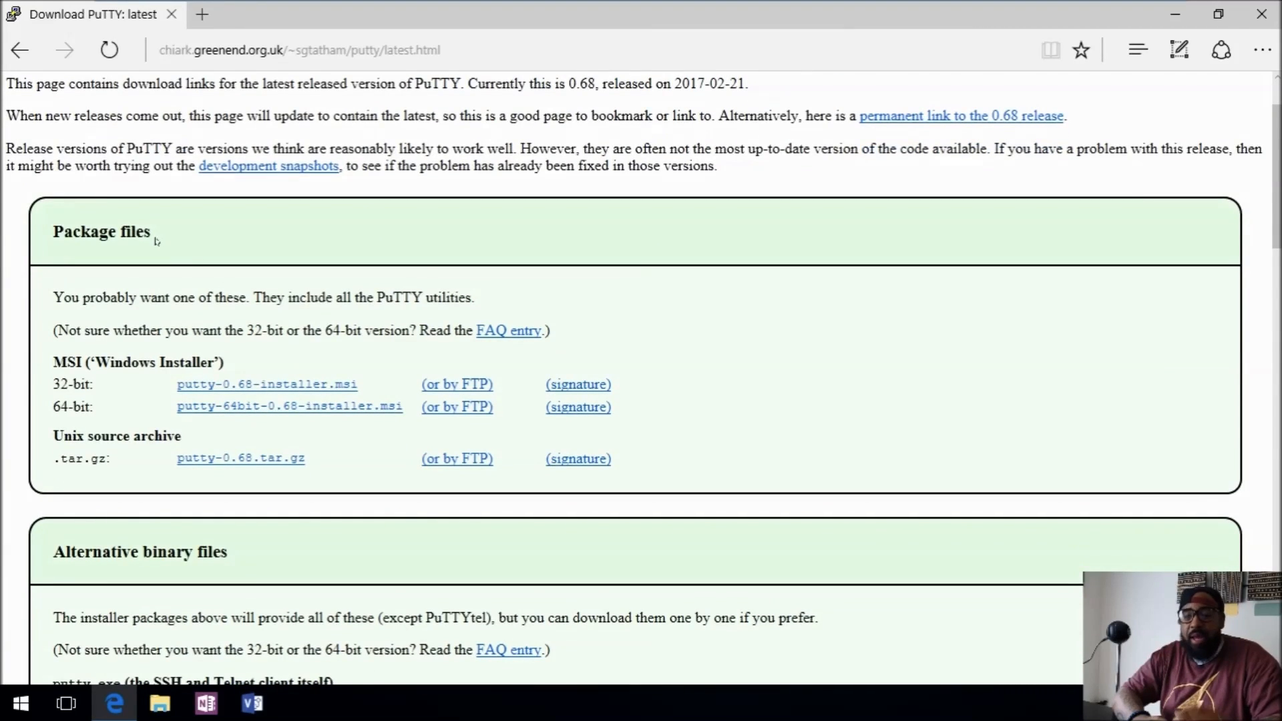
pyautogui.scroll(-2, 181, 239)
pyautogui.scroll(-2, 191, 246)
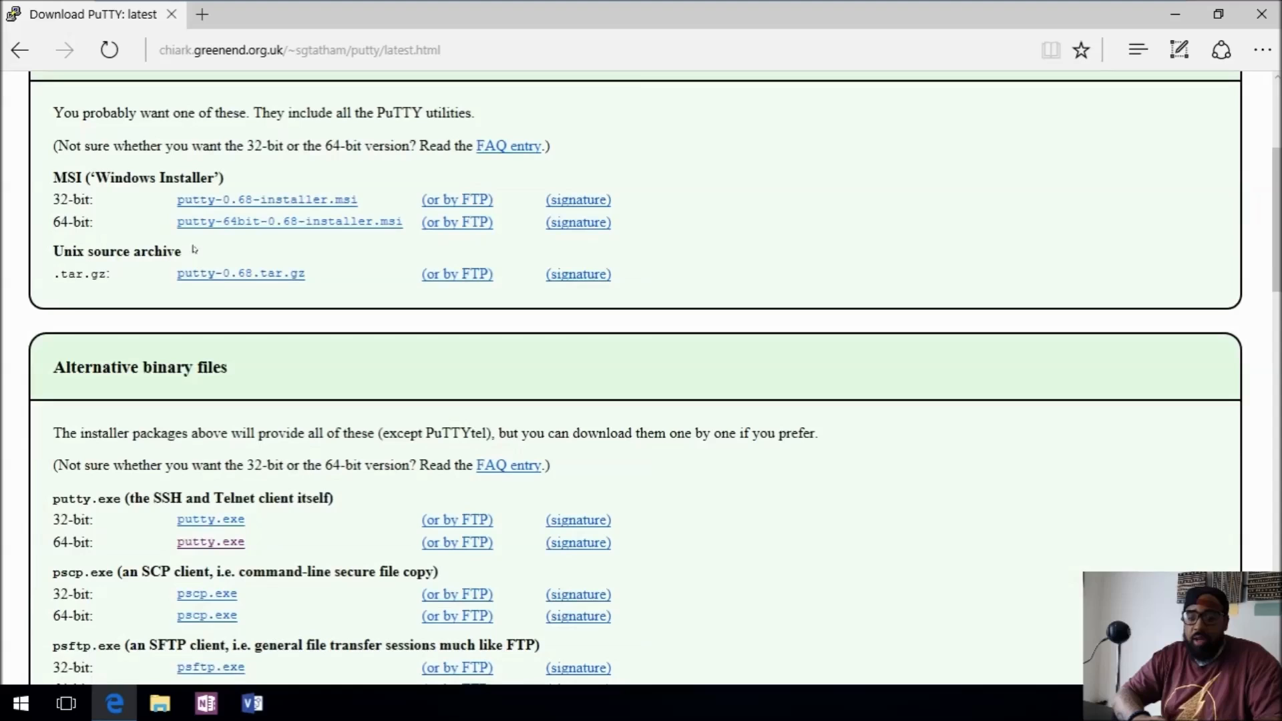
pyautogui.scroll(-2, 239, 370)
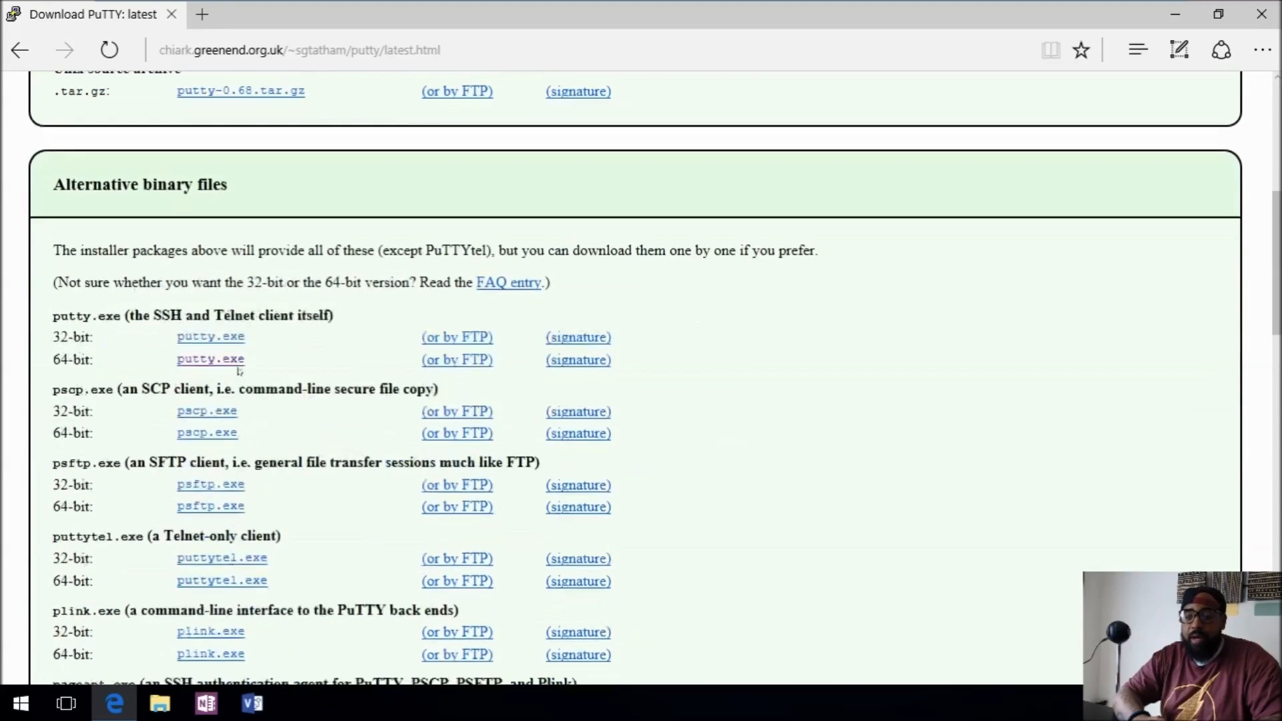
pyautogui.scroll(-2, 250, 350)
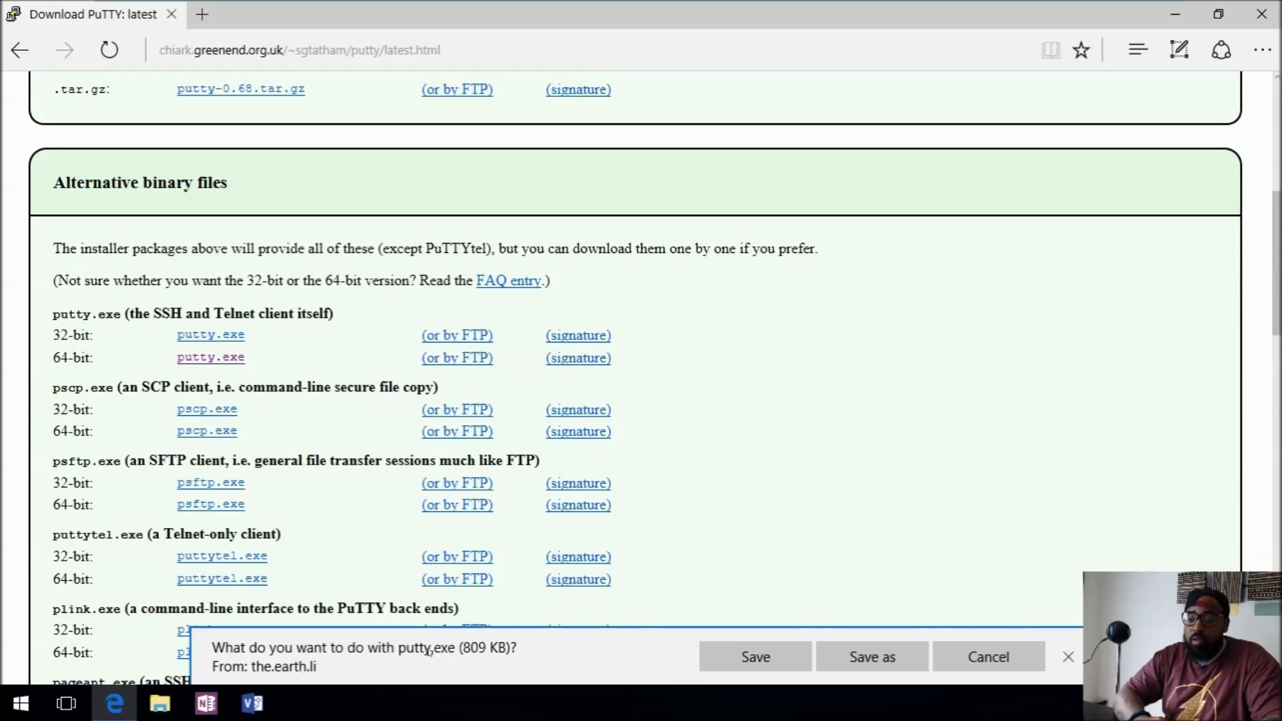
pyautogui.click(759, 661)
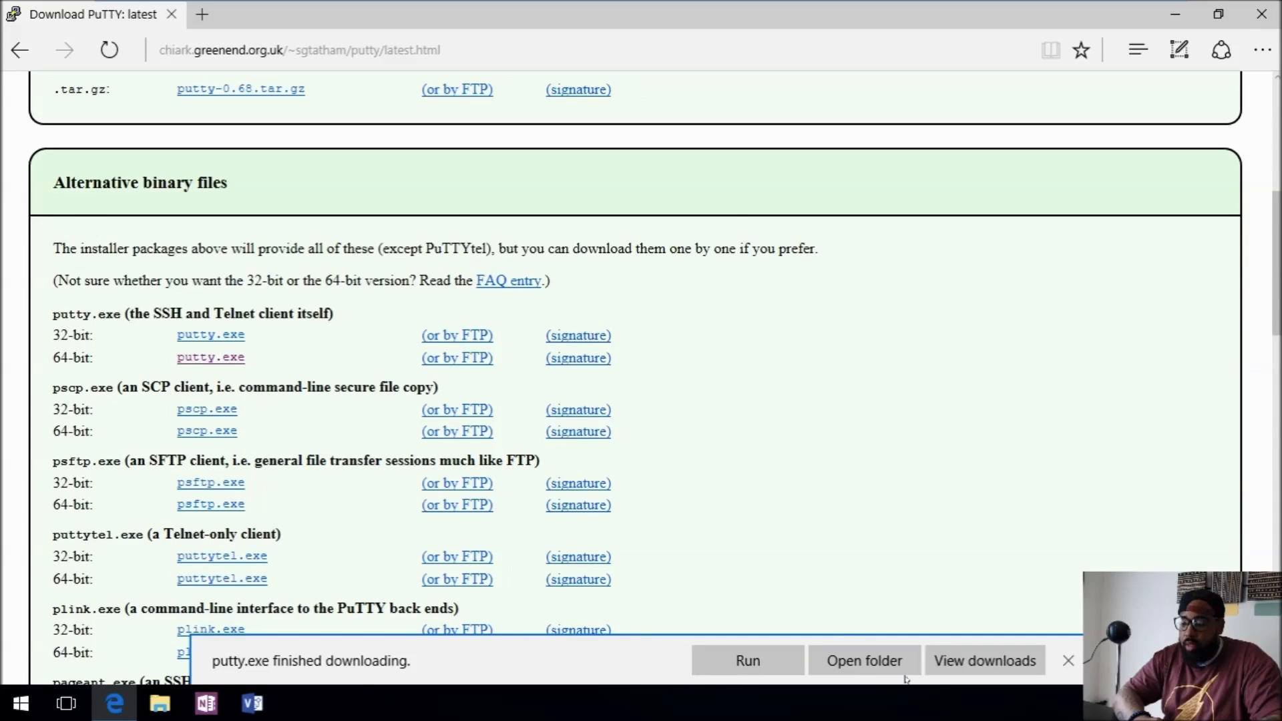
# Step: Drag putty.exe from the Downloads folder onto the desktop and close File Explorer
pyautogui.click(864, 661)
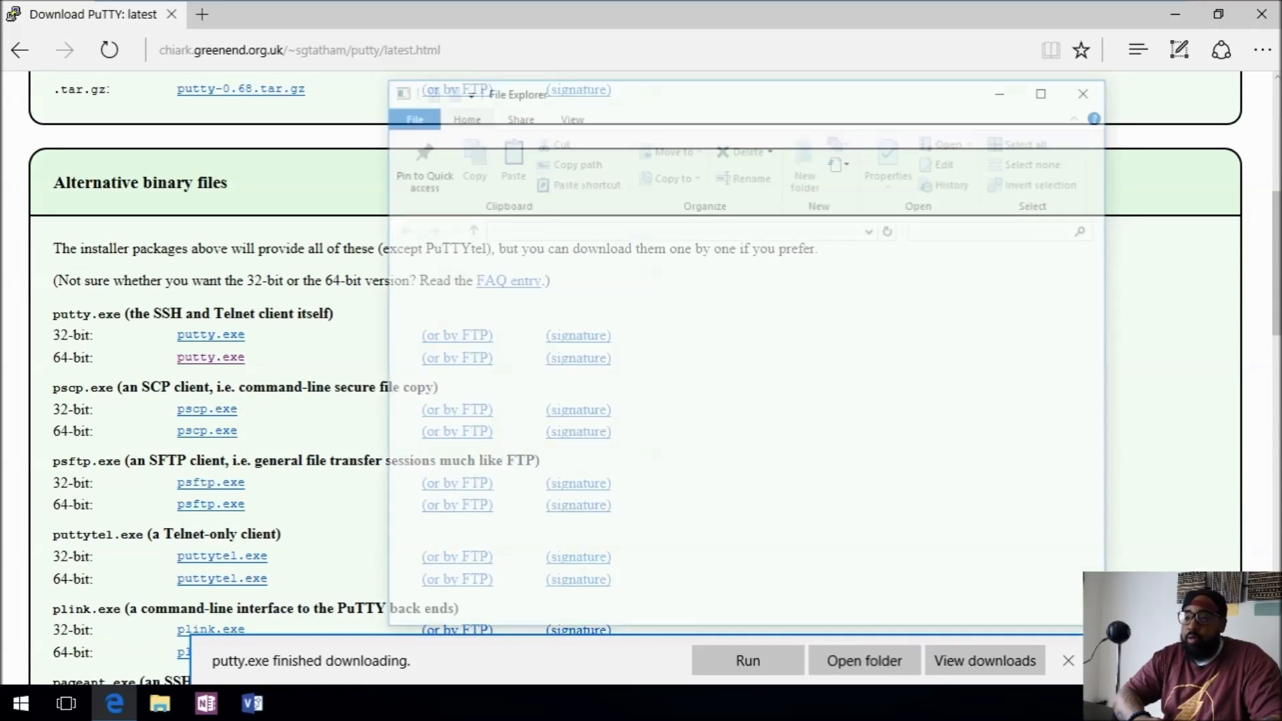
pyautogui.click(1173, 15)
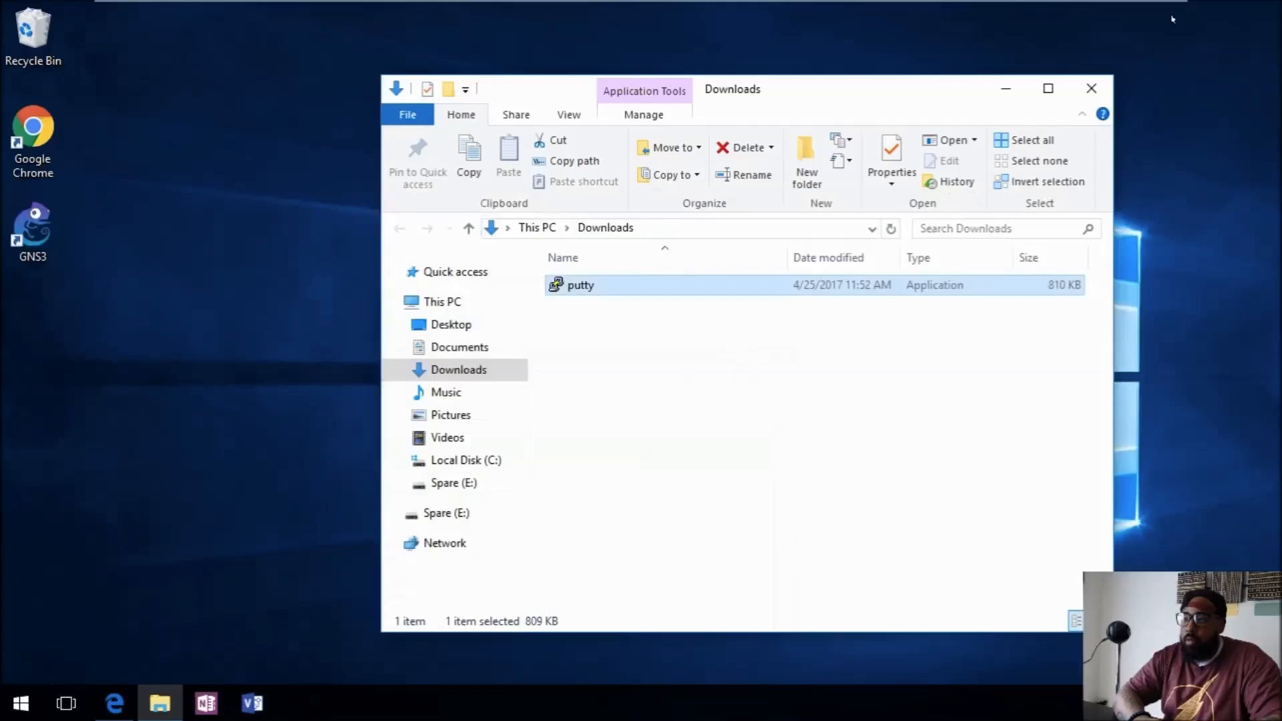
pyautogui.moveTo(948, 92); pyautogui.dragTo(964, 79)
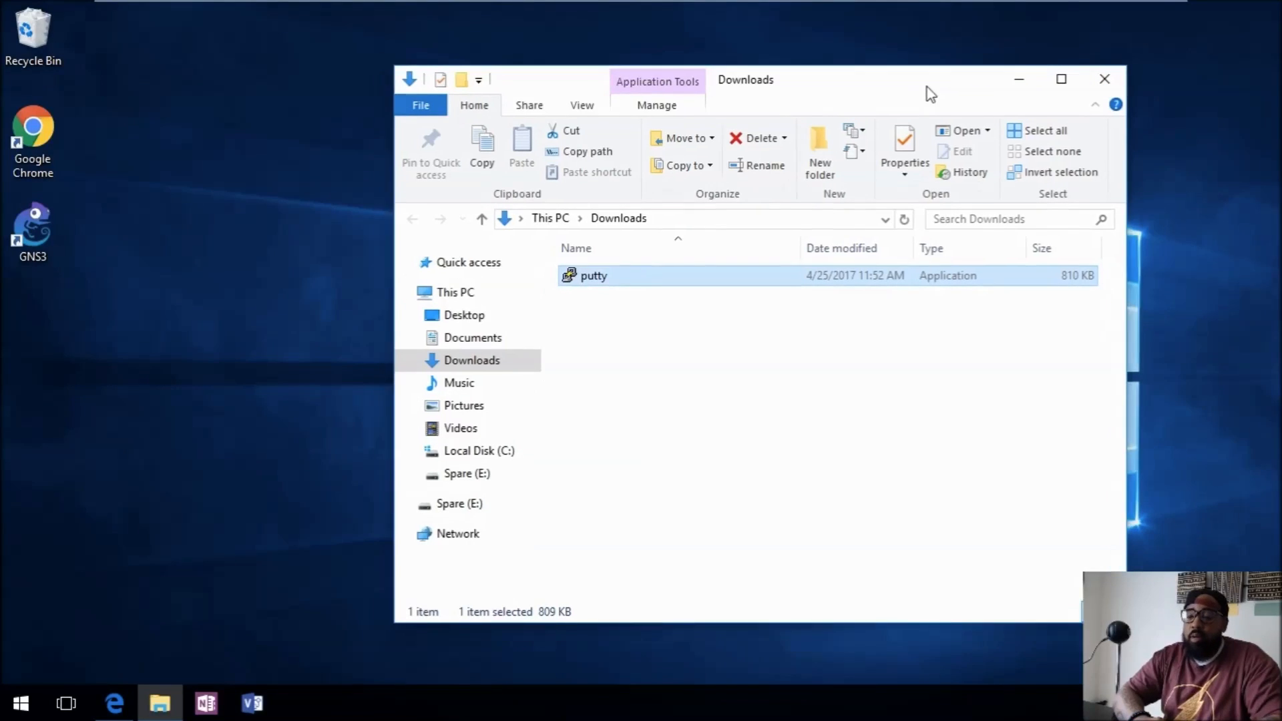
pyautogui.click(646, 316)
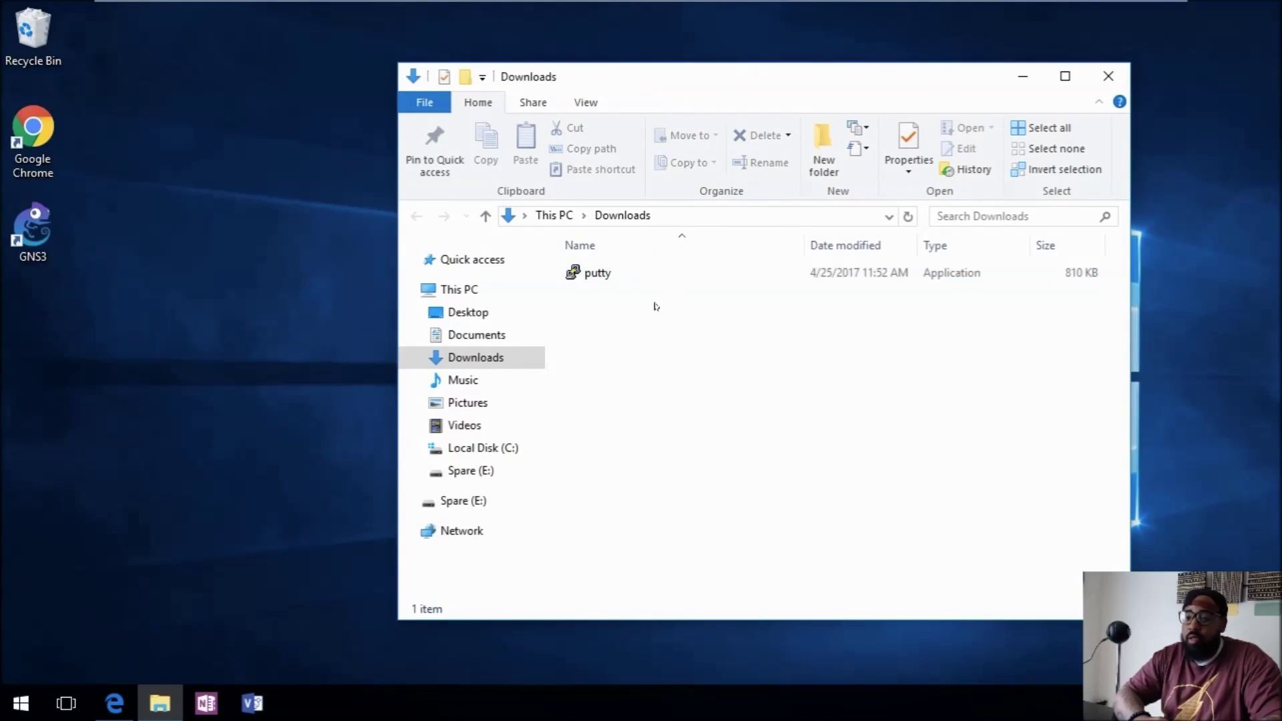
pyautogui.click(599, 273)
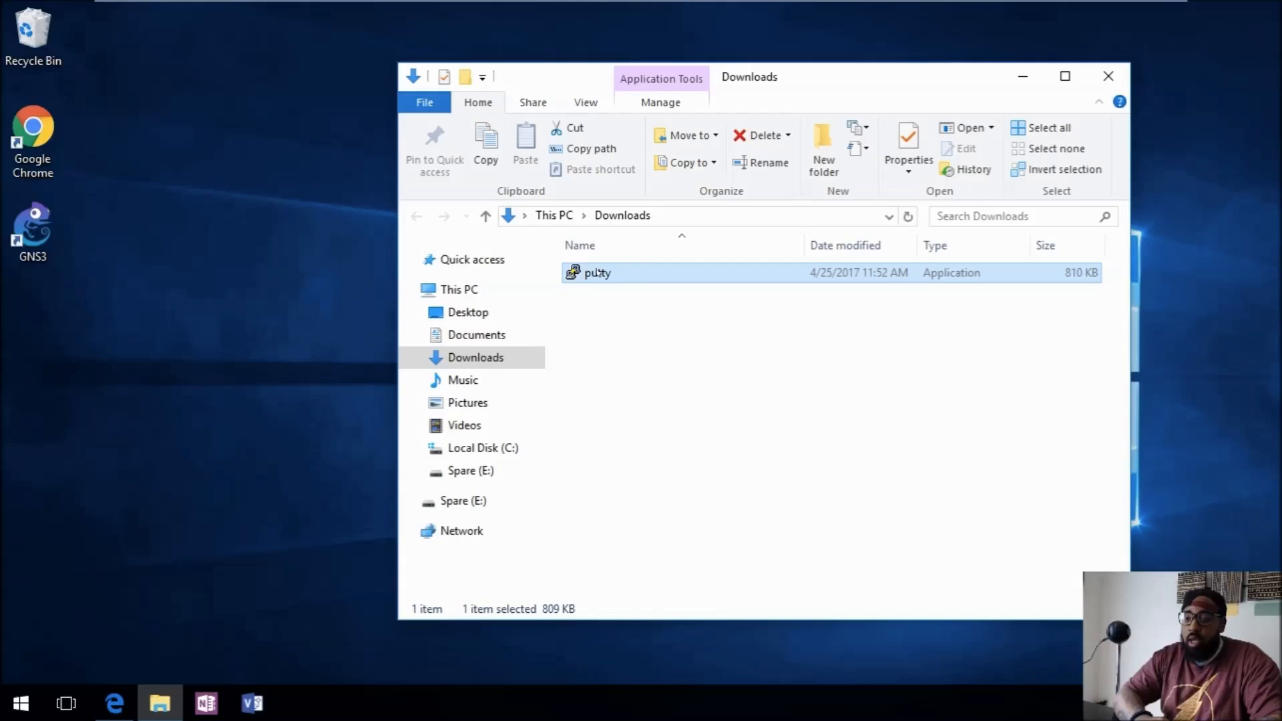
pyautogui.moveTo(597, 274); pyautogui.dragTo(49, 341)
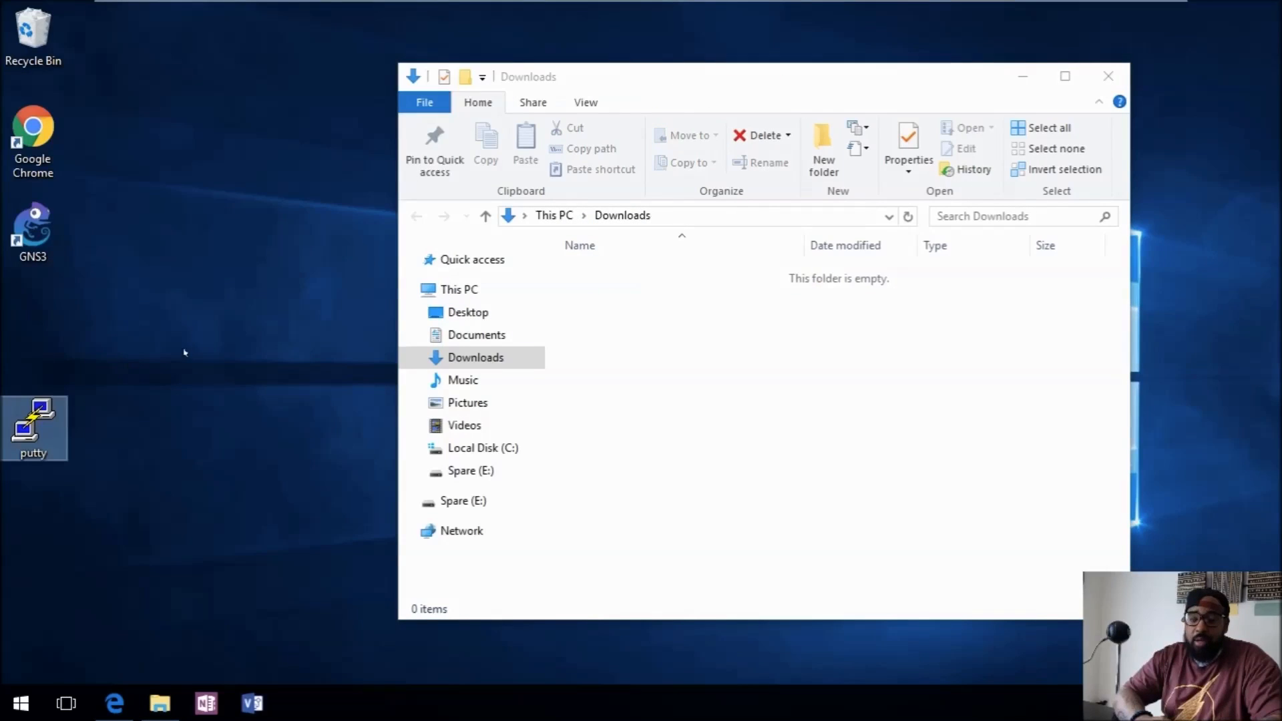
pyautogui.click(1109, 77)
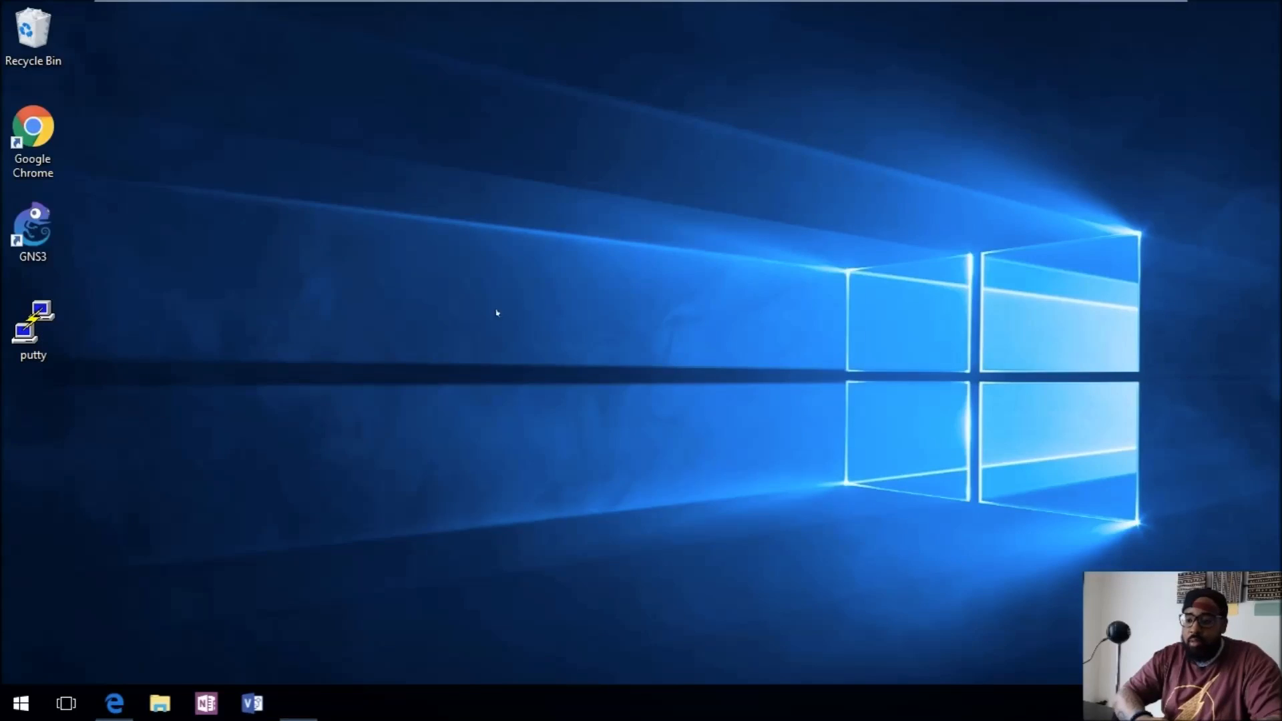
# Step: Launch PuTTY from the desktop icon and position its configuration window
pyautogui.moveTo(676, 161); pyautogui.dragTo(597, 97)
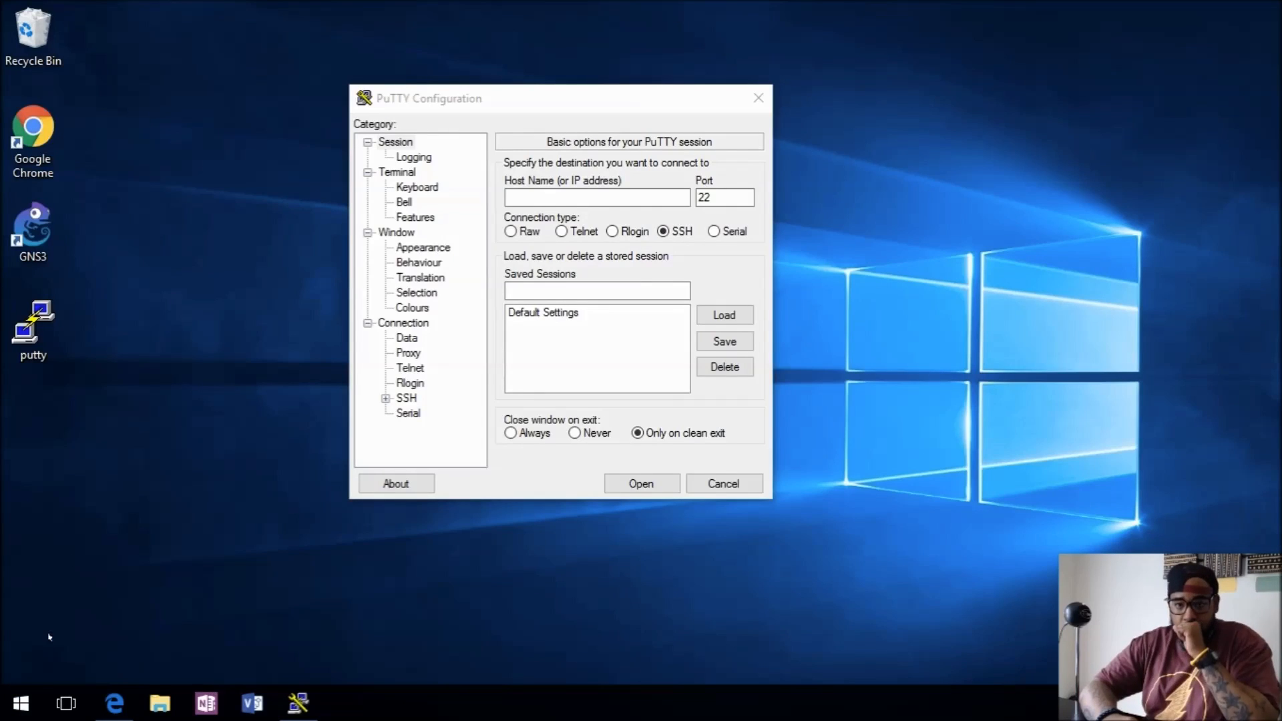
# Step: Launch Device Manager from the Start menu, rescan hardware, and maximize it beside PuTTY
pyautogui.rightClick(20, 705)
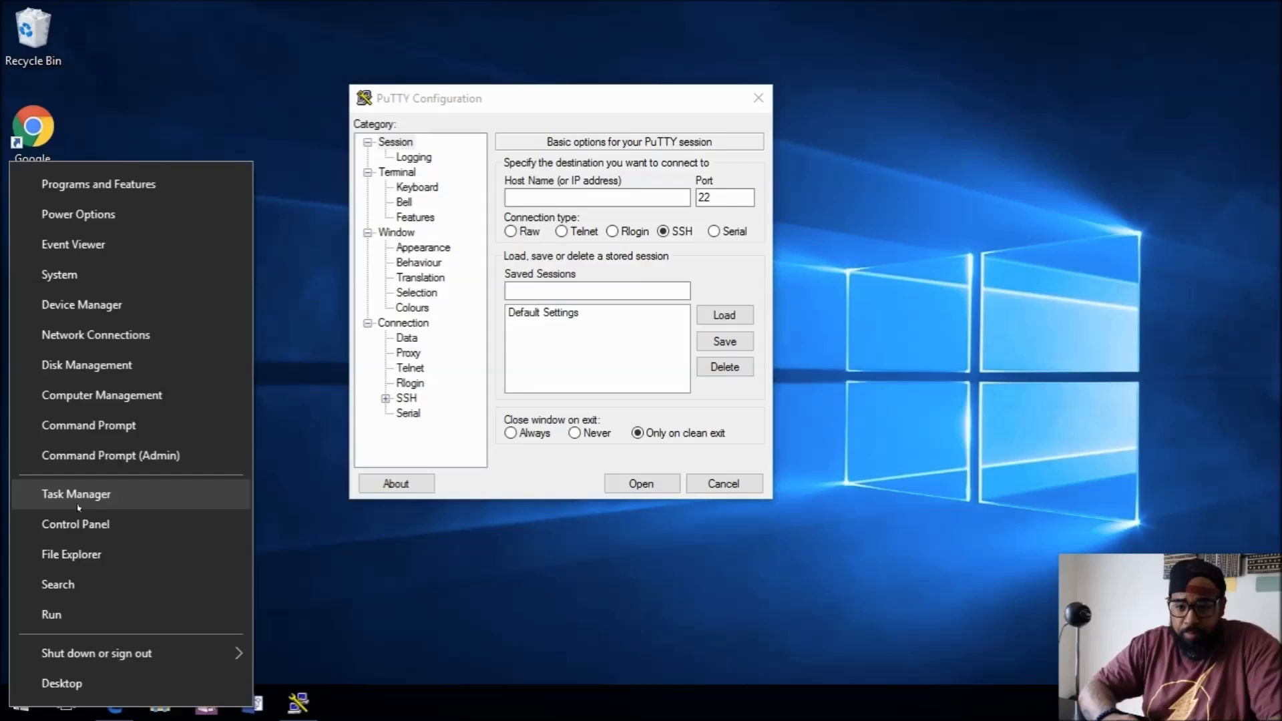
pyautogui.click(91, 308)
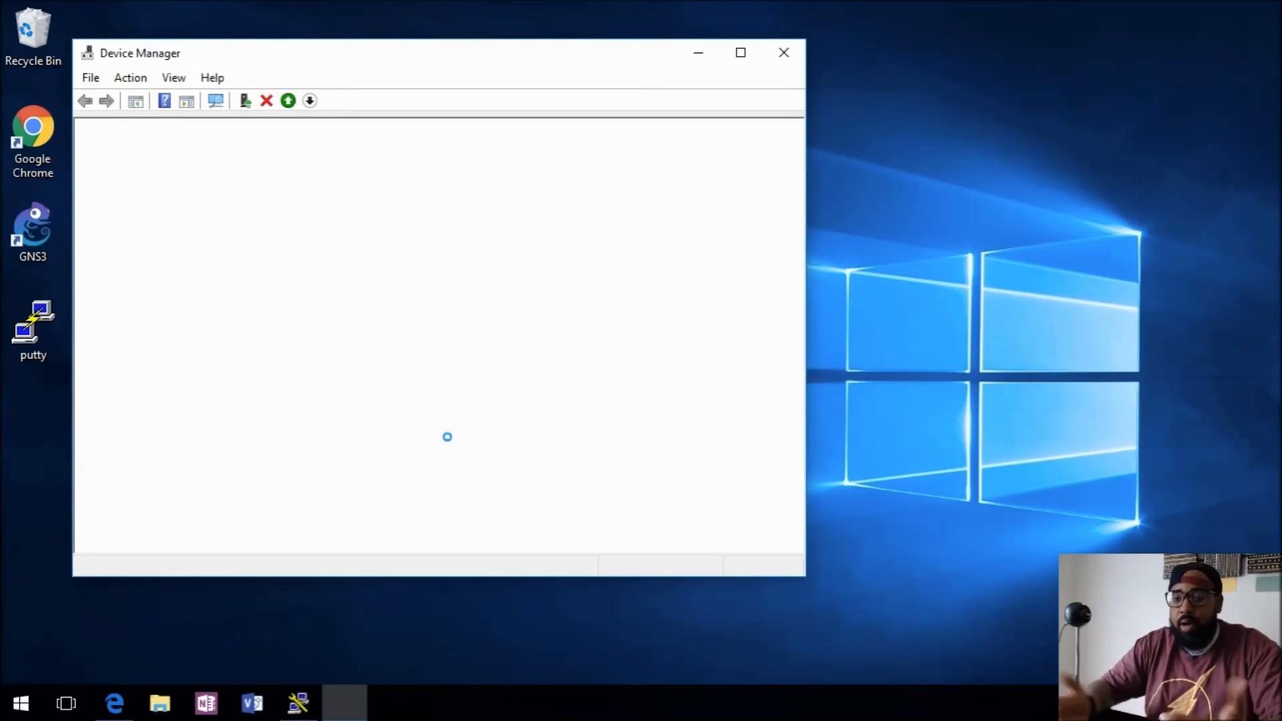
pyautogui.click(267, 452)
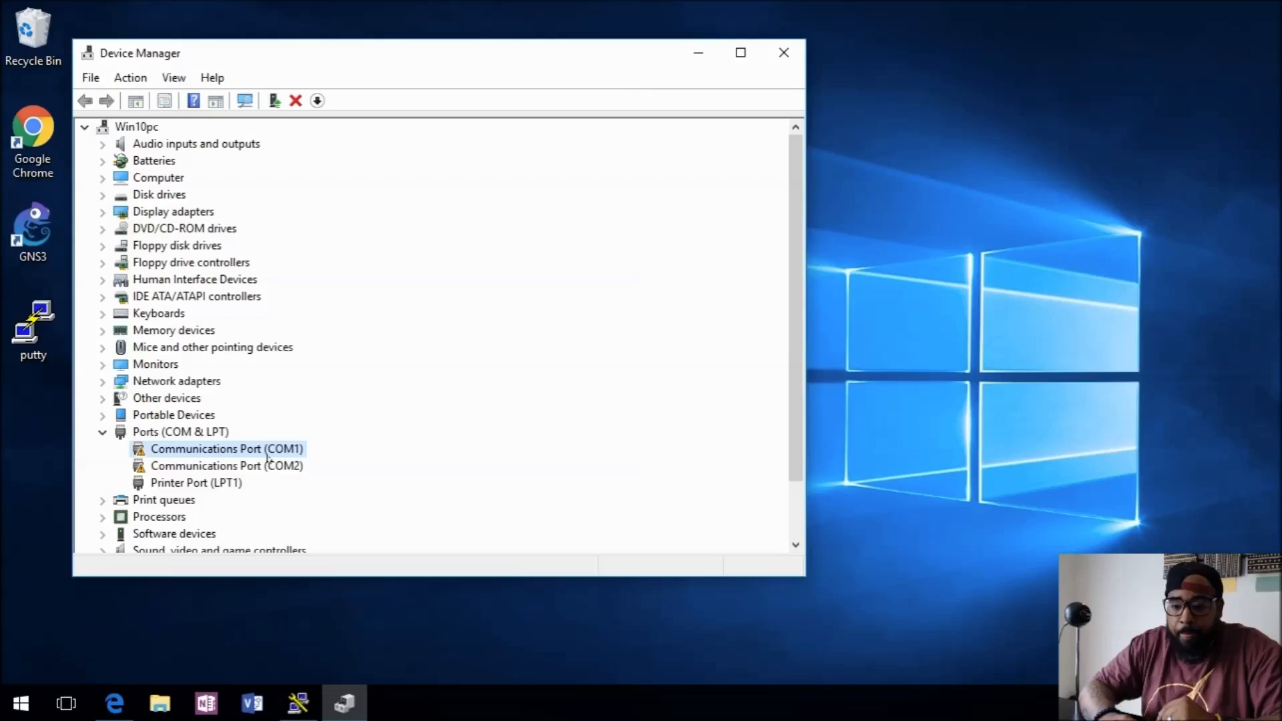
pyautogui.press('F5')
pyautogui.moveTo(366, 71)
pyautogui.mouseDown()
pyautogui.moveTo(706, 98)
pyautogui.moveTo(843, 78)
pyautogui.mouseUp()
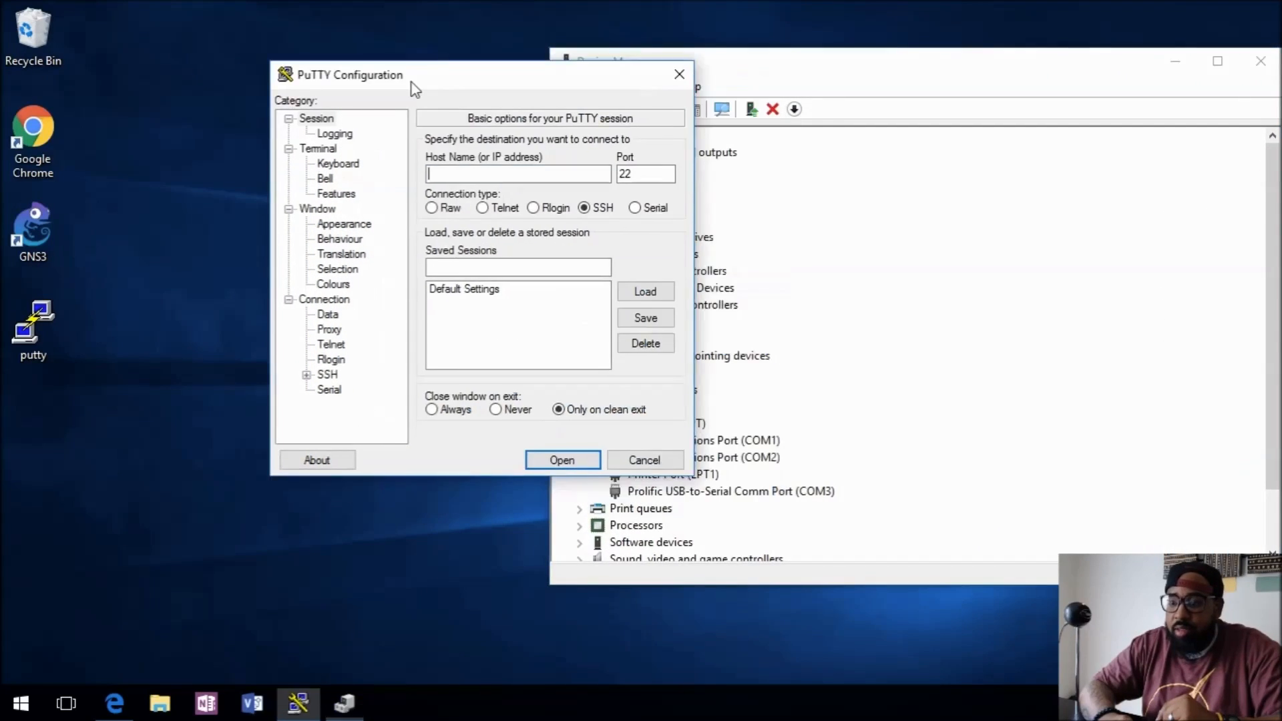
pyautogui.moveTo(480, 98); pyautogui.dragTo(363, 61)
pyautogui.click(701, 71)
pyautogui.moveTo(709, 62); pyautogui.dragTo(369, 42)
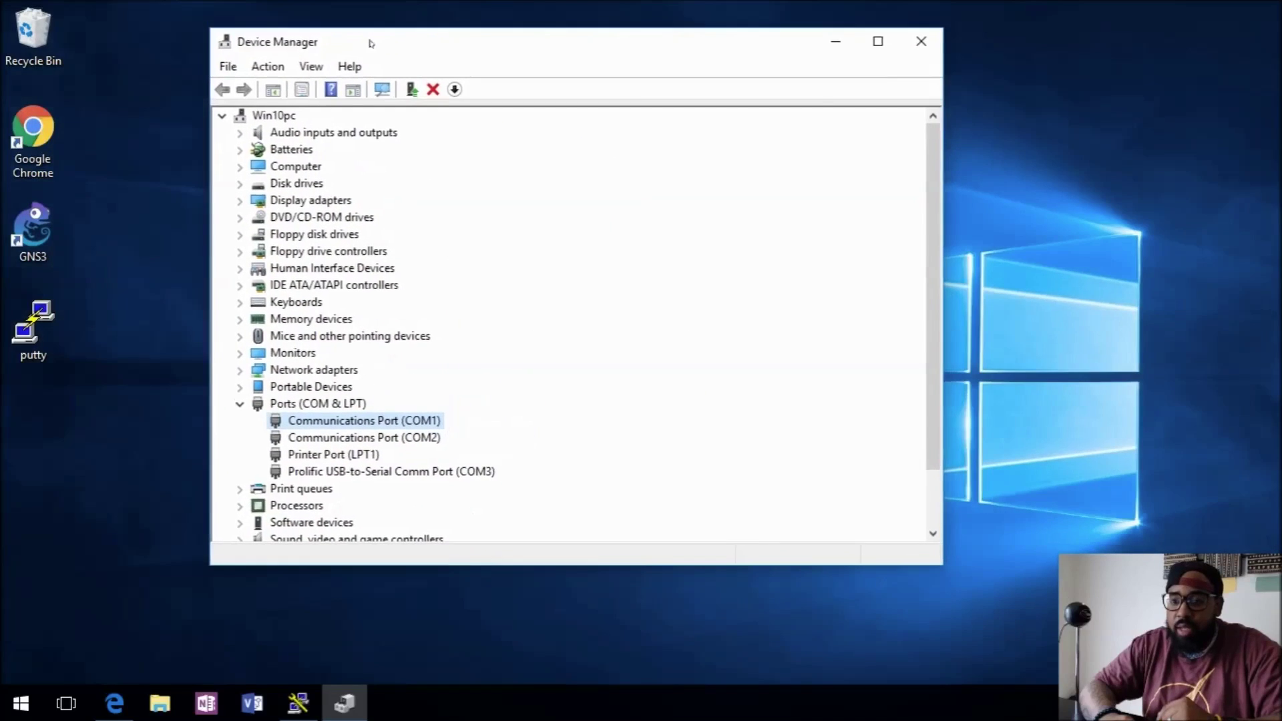
pyautogui.doubleClick(369, 42)
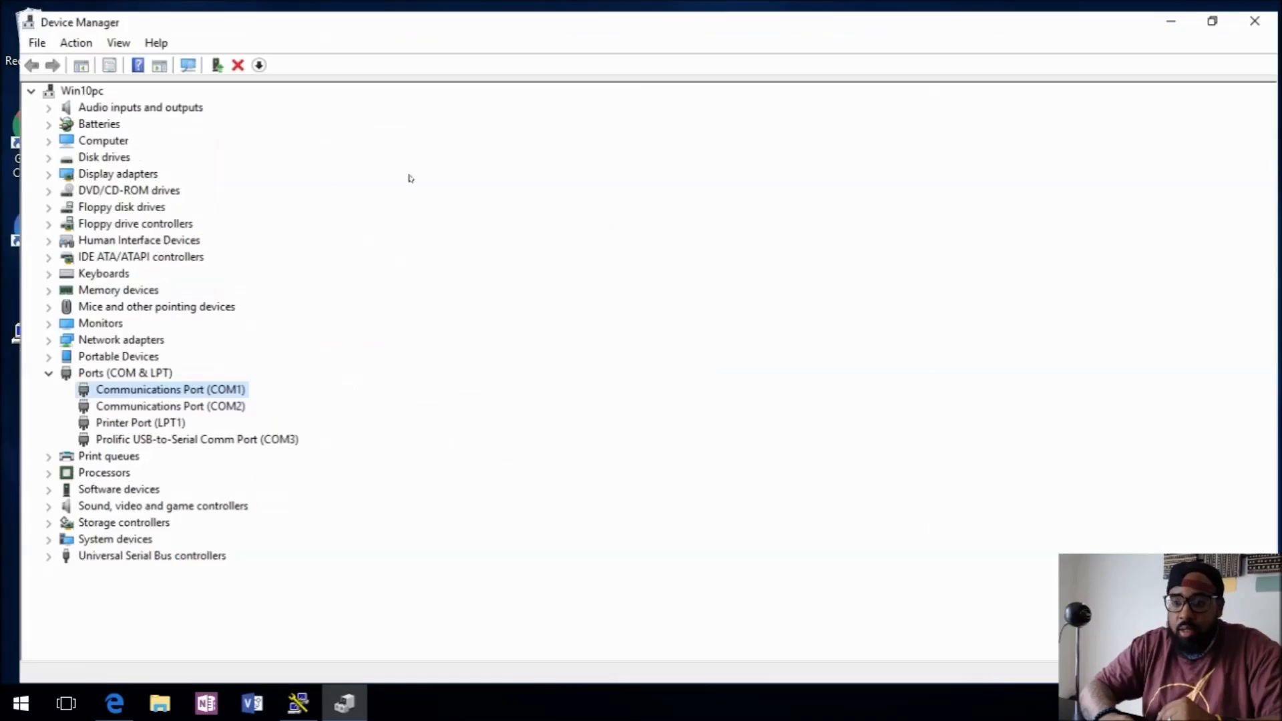
# Step: Under Ports (COM & LPT), identify the Prolific USB-to-Serial adapter on COM3
pyautogui.click(173, 436)
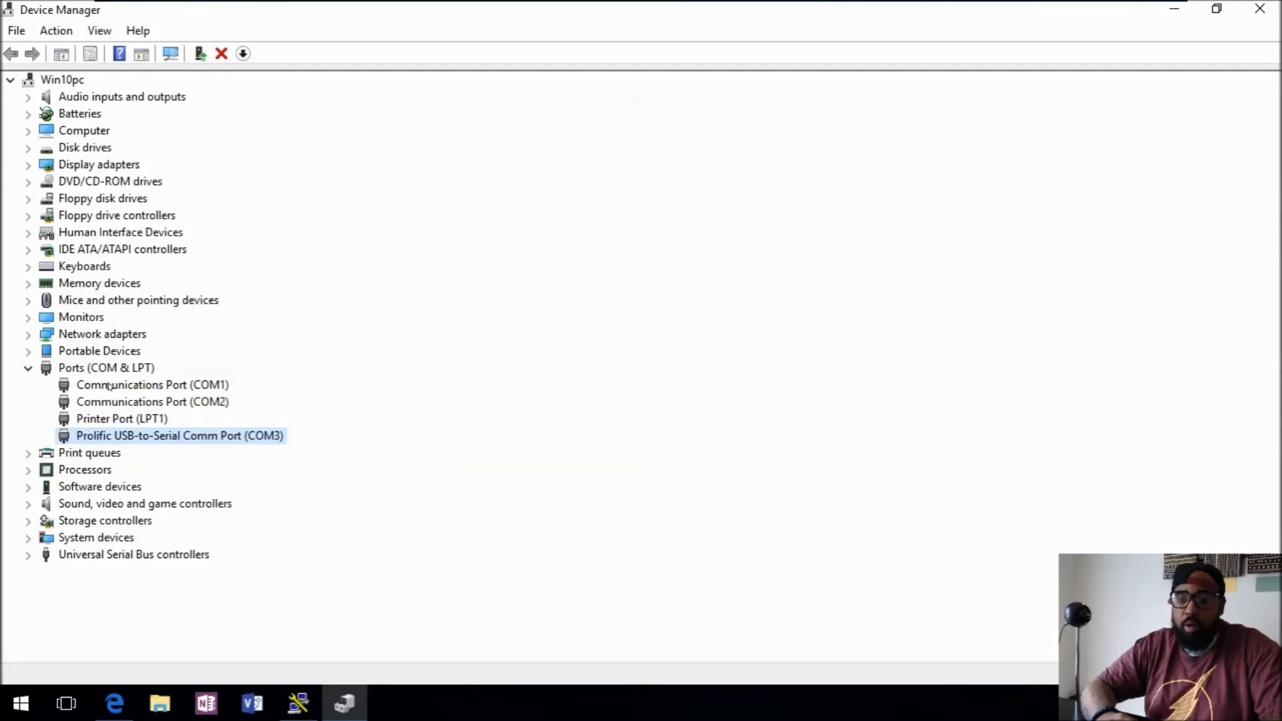
pyautogui.click(28, 367)
pyautogui.click(28, 367)
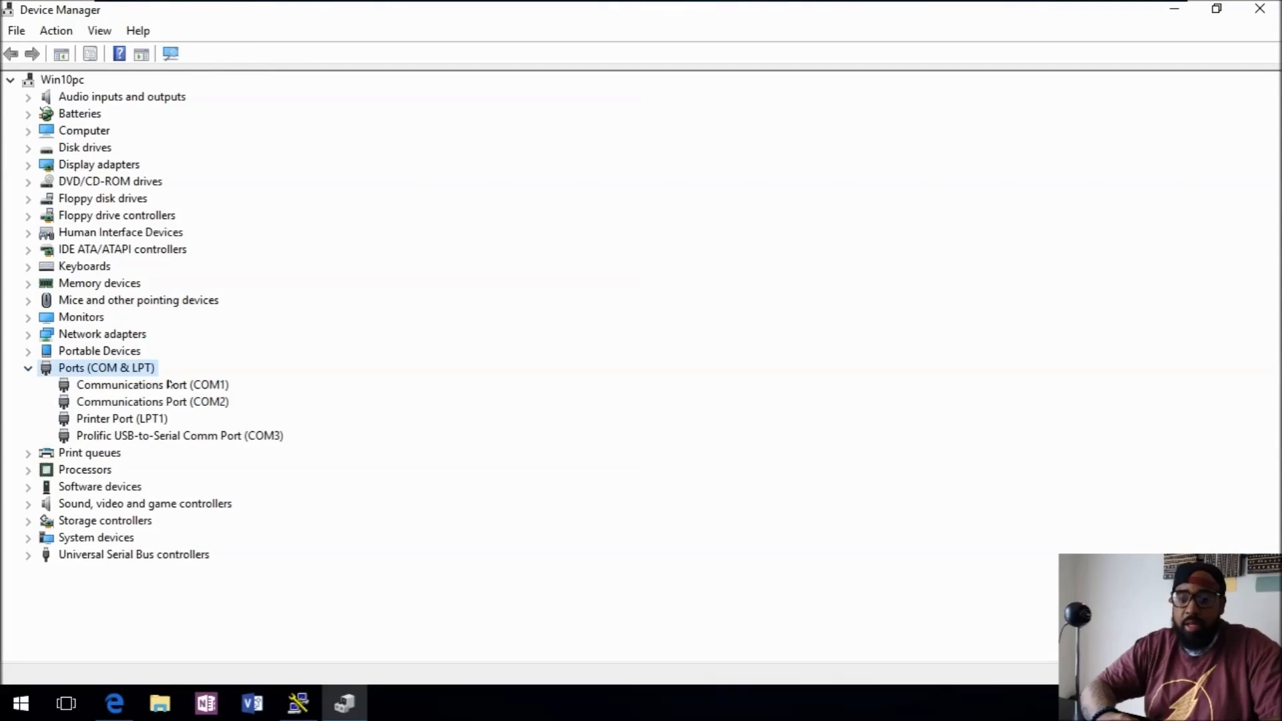
pyautogui.click(166, 441)
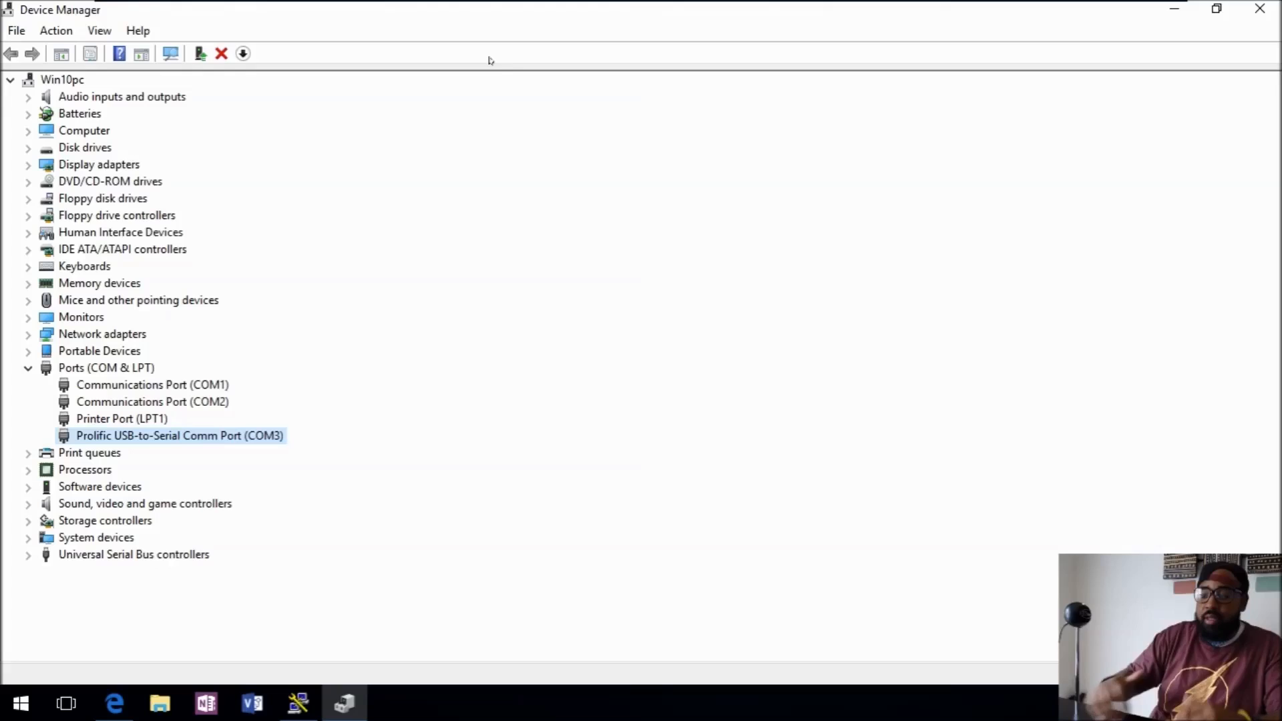
# Step: Restore Device Manager, then close and relaunch PuTTY from the desktop
pyautogui.doubleClick(504, 31)
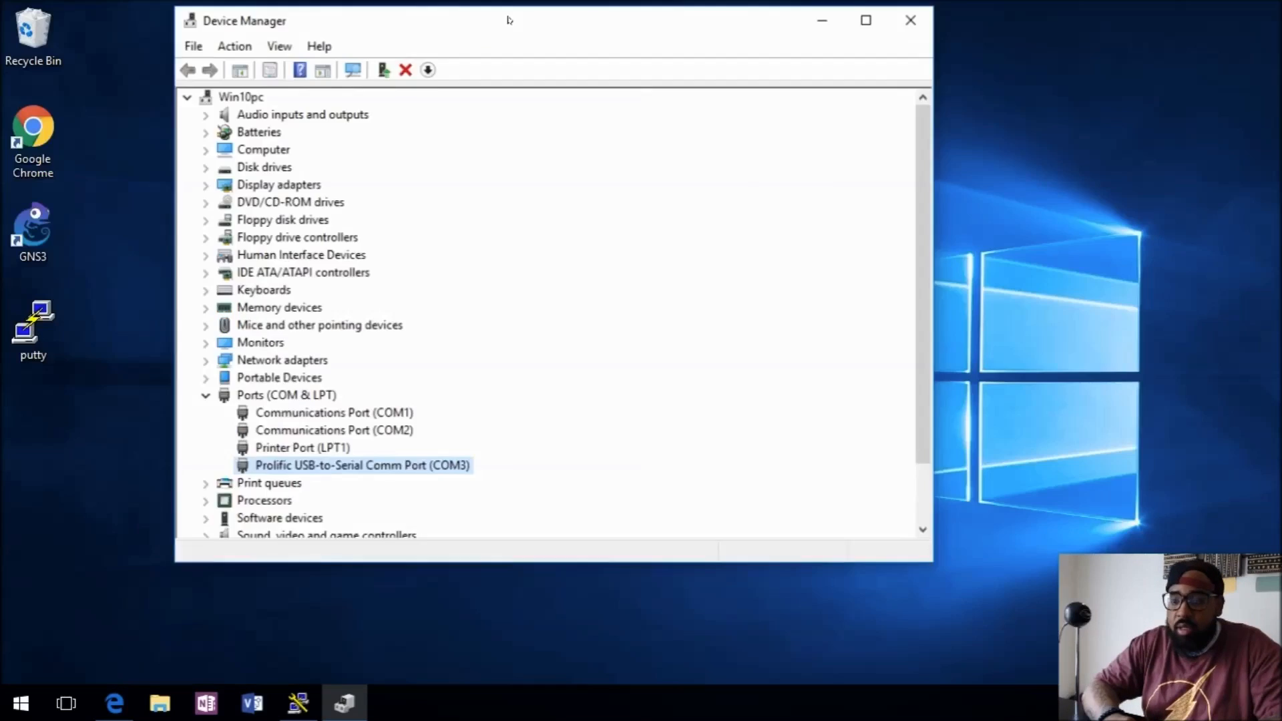
pyautogui.moveTo(504, 30); pyautogui.dragTo(1032, 27)
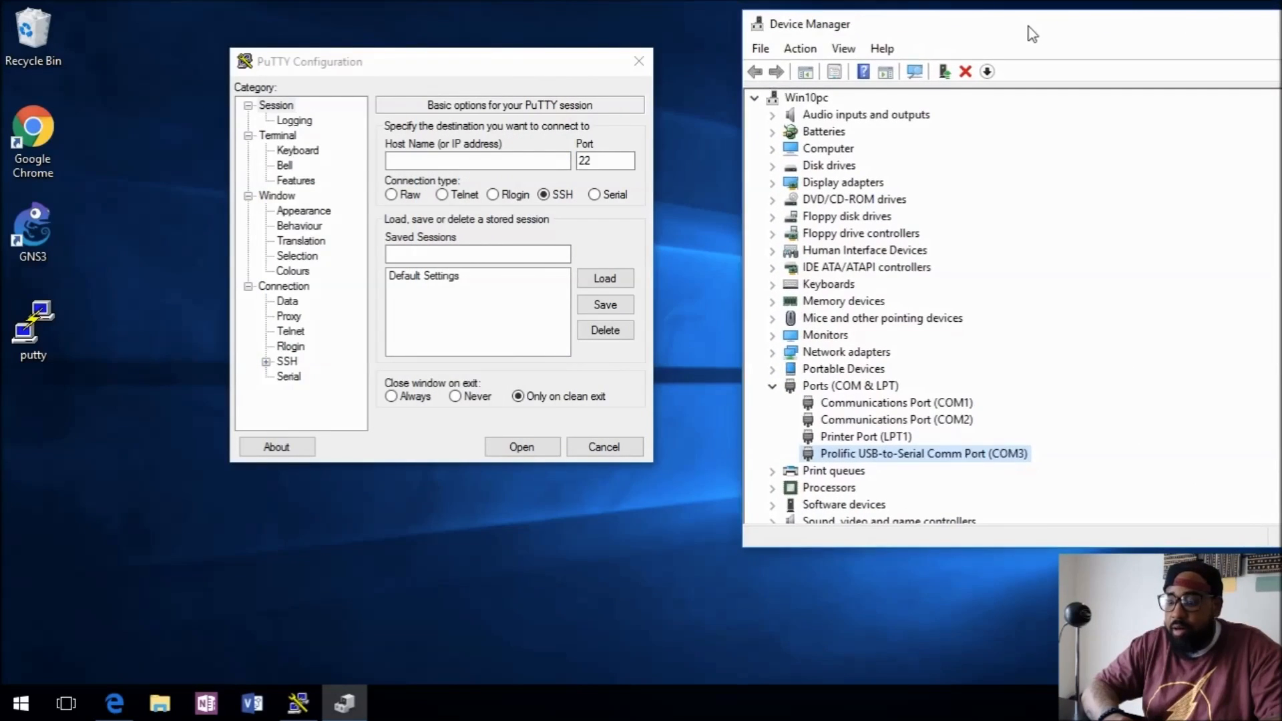
pyautogui.moveTo(541, 73); pyautogui.dragTo(488, 109)
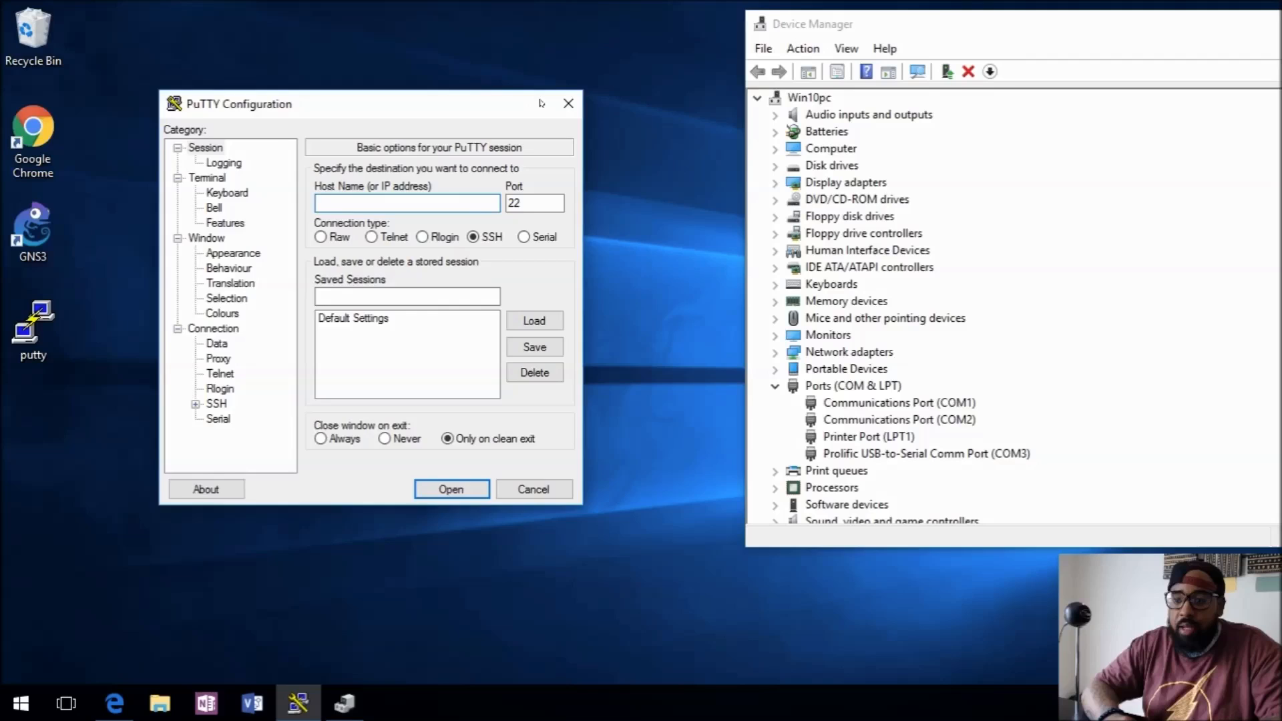
pyautogui.click(584, 97)
pyautogui.doubleClick(34, 329)
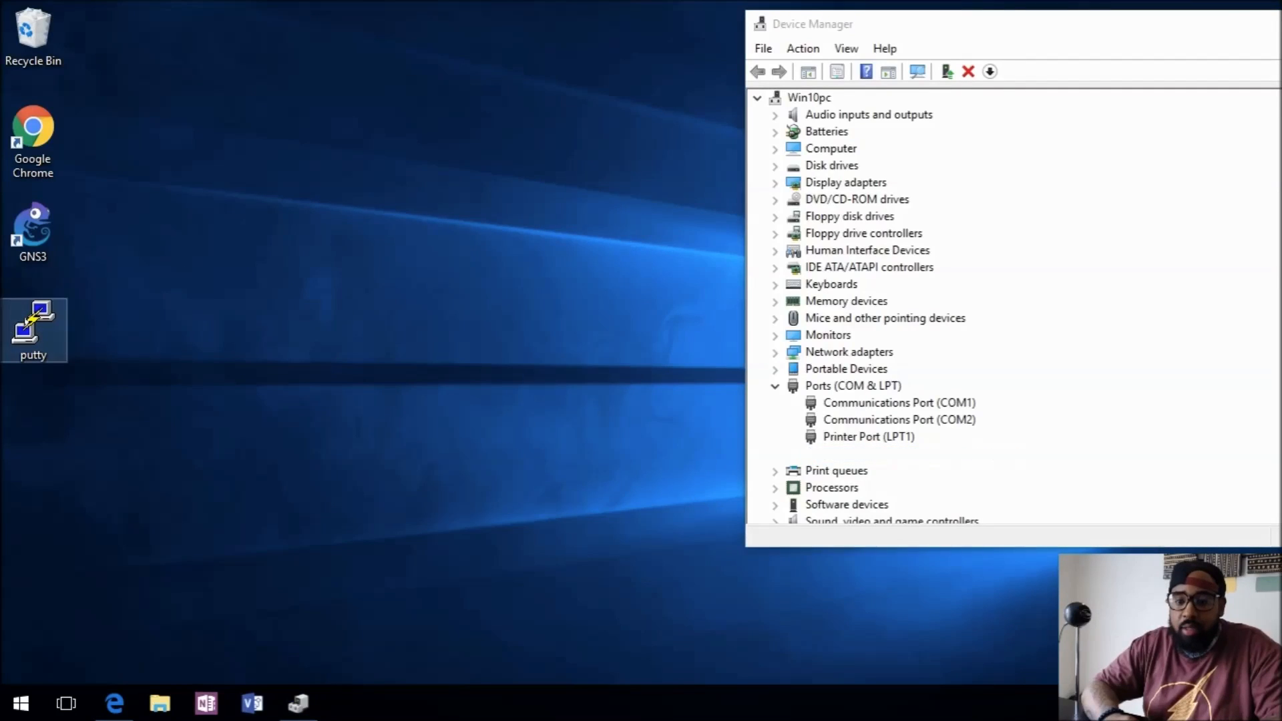
pyautogui.moveTo(587, 166); pyautogui.dragTo(293, 119)
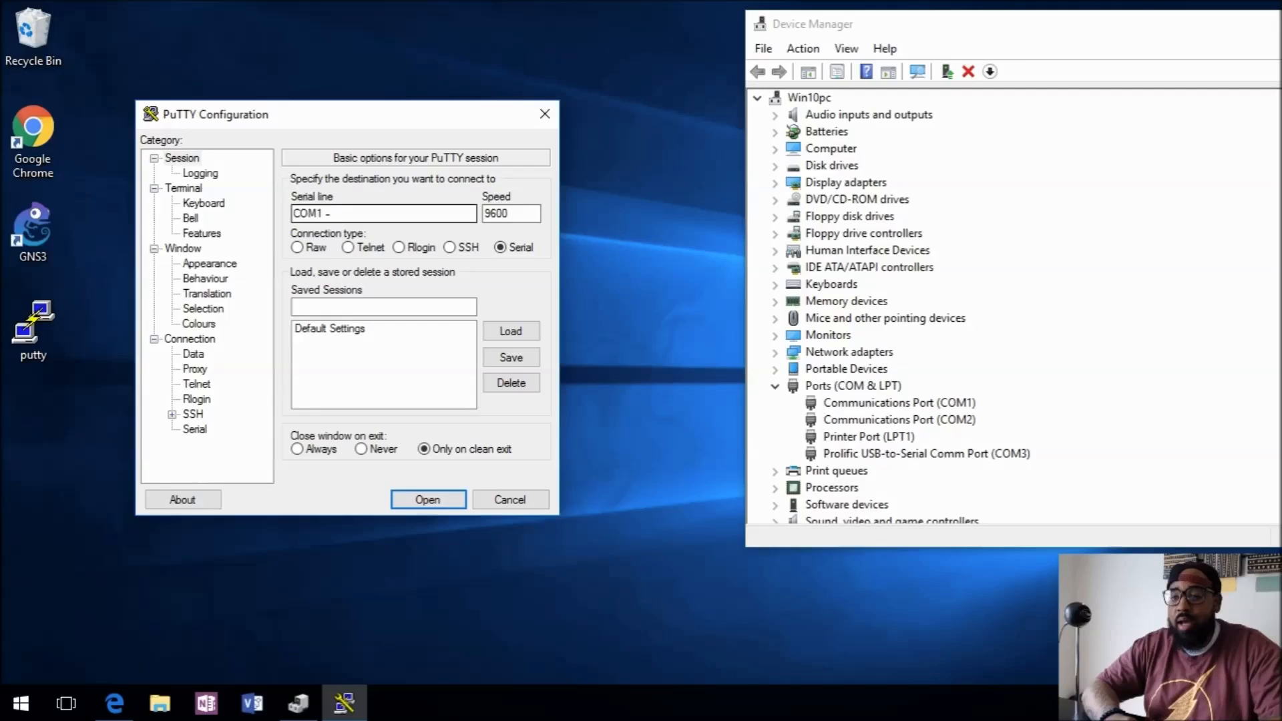
# Step: Set PuTTY's connection type to Serial on line COM3 at speed 9600, checking against Device Manager
pyautogui.click(868, 457)
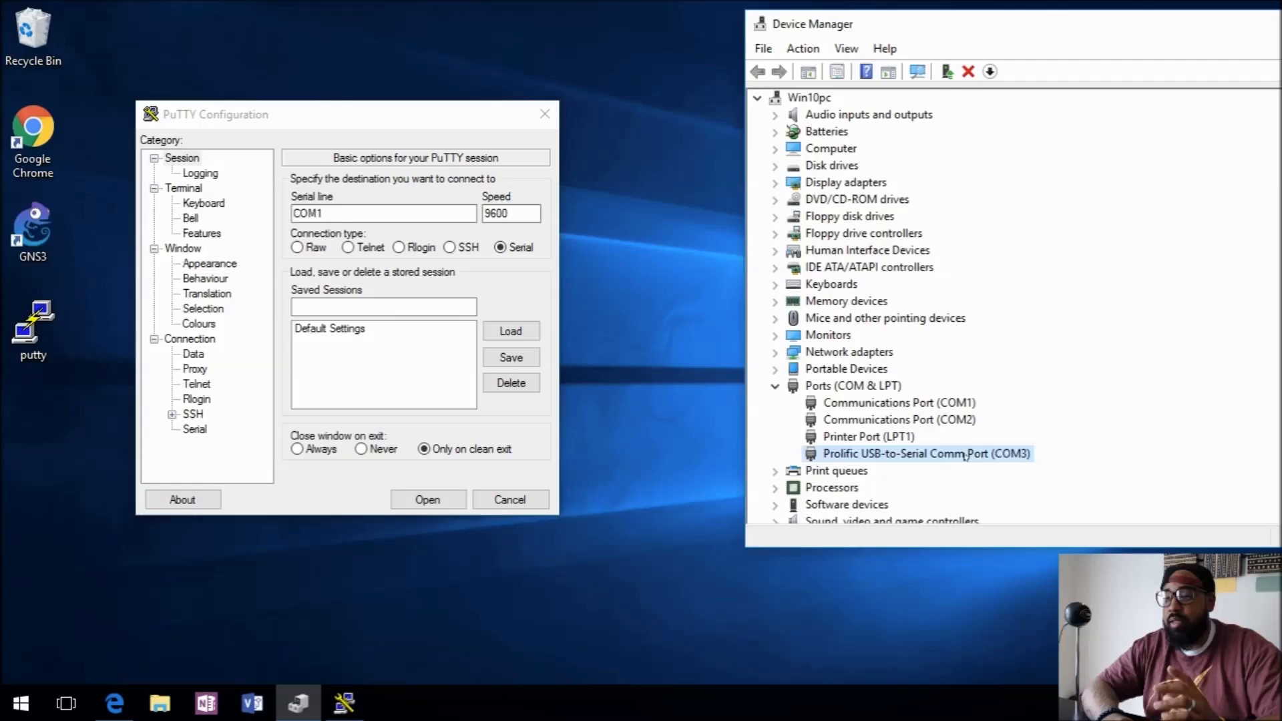
pyautogui.click(348, 212)
pyautogui.write('3')
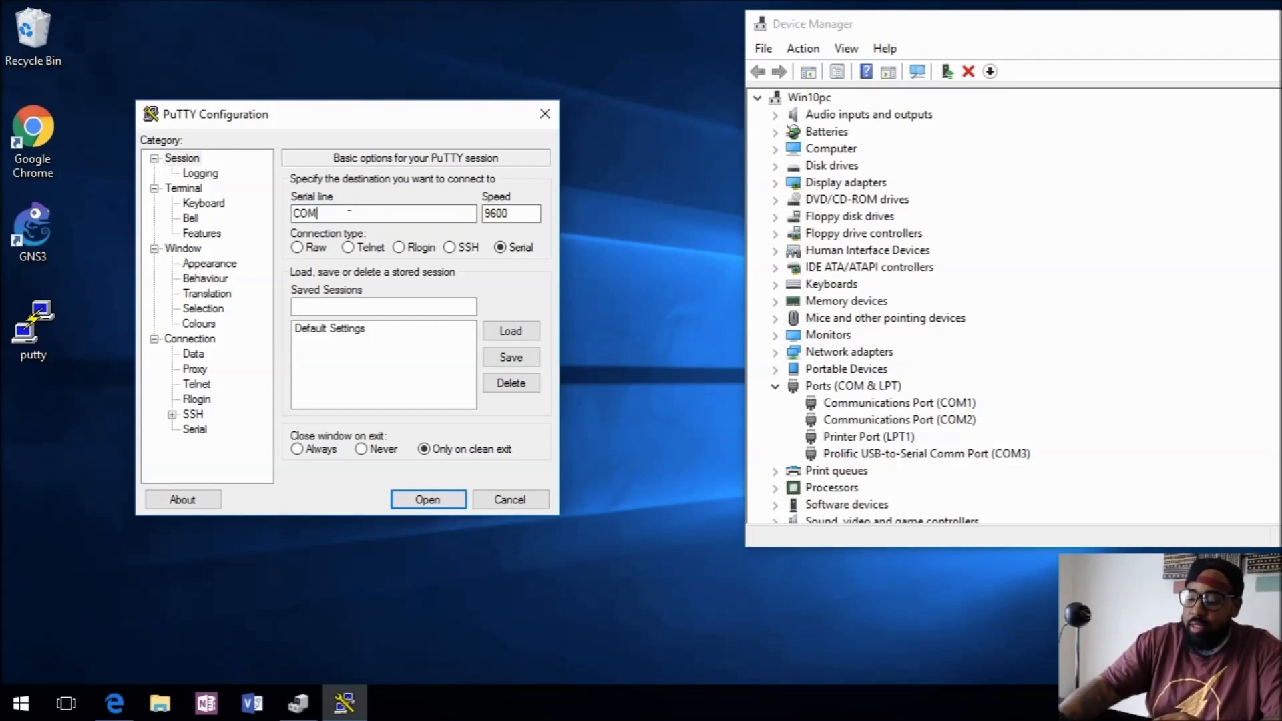
# Step: Open the COM3 session, answer no to the initial configuration dialog, and reach the Switch> prompt
pyautogui.click(427, 500)
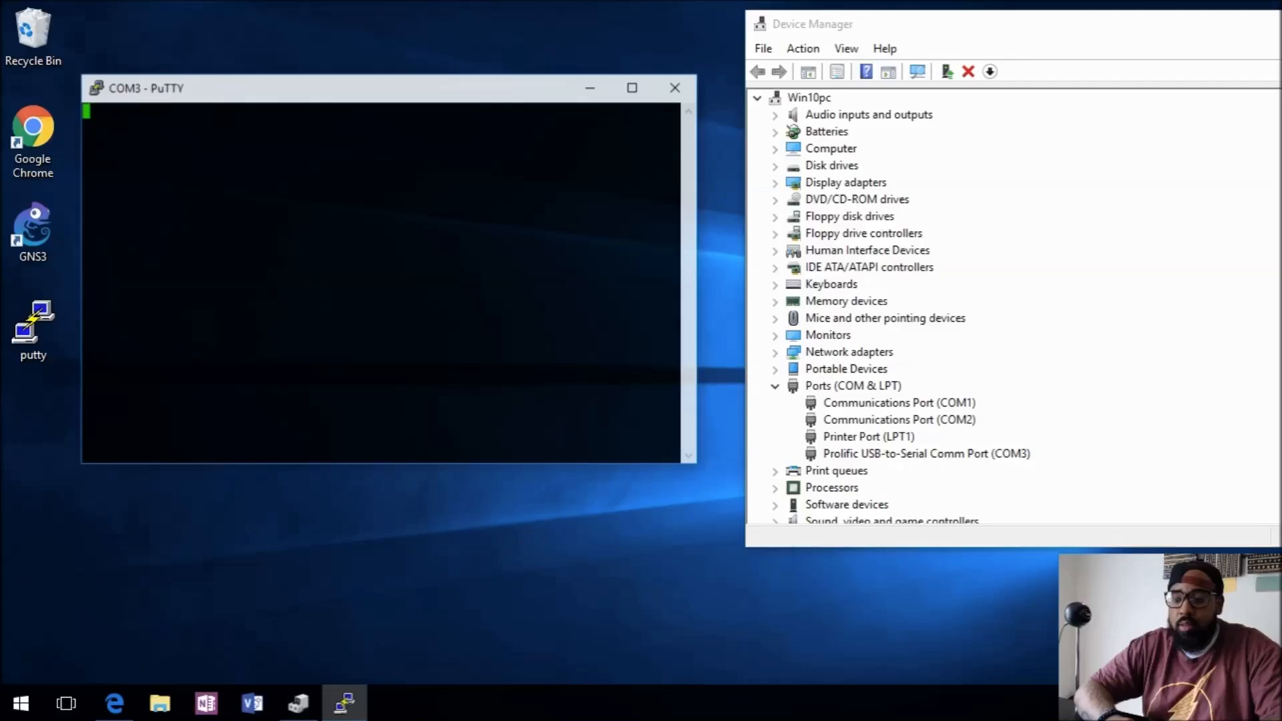
pyautogui.press('Return')
pyautogui.write('n')
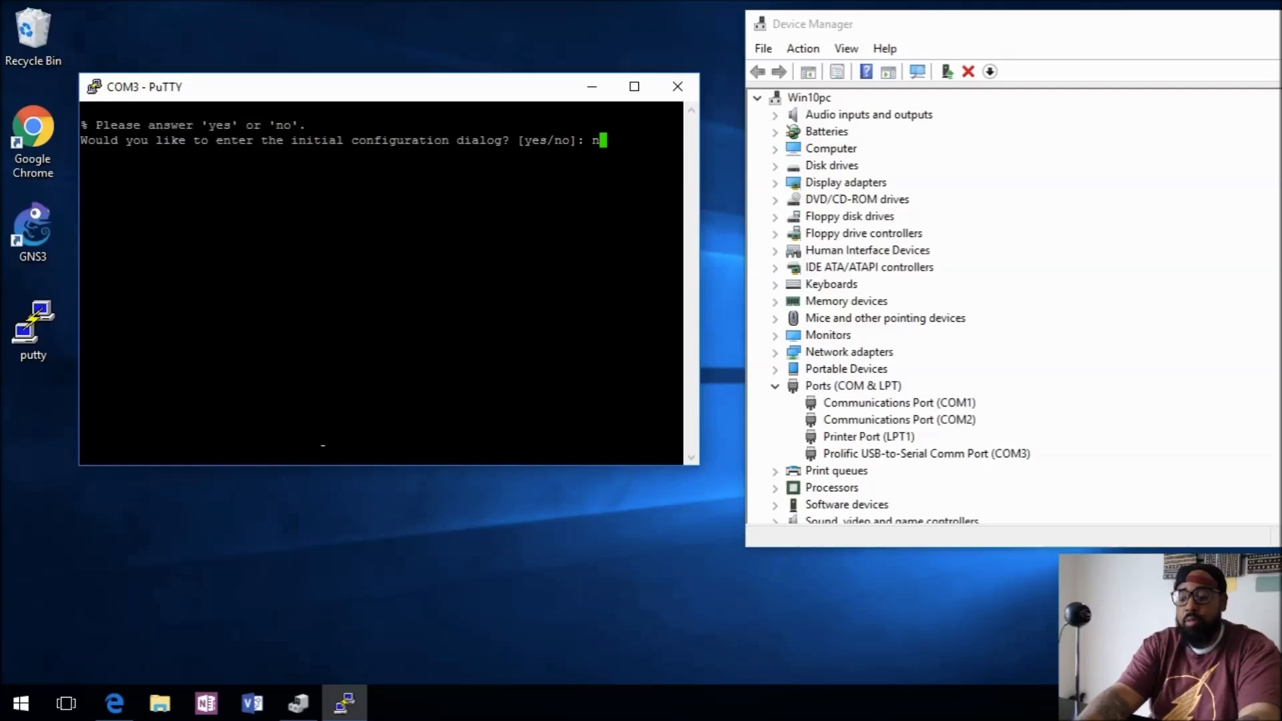
pyautogui.press('Return')
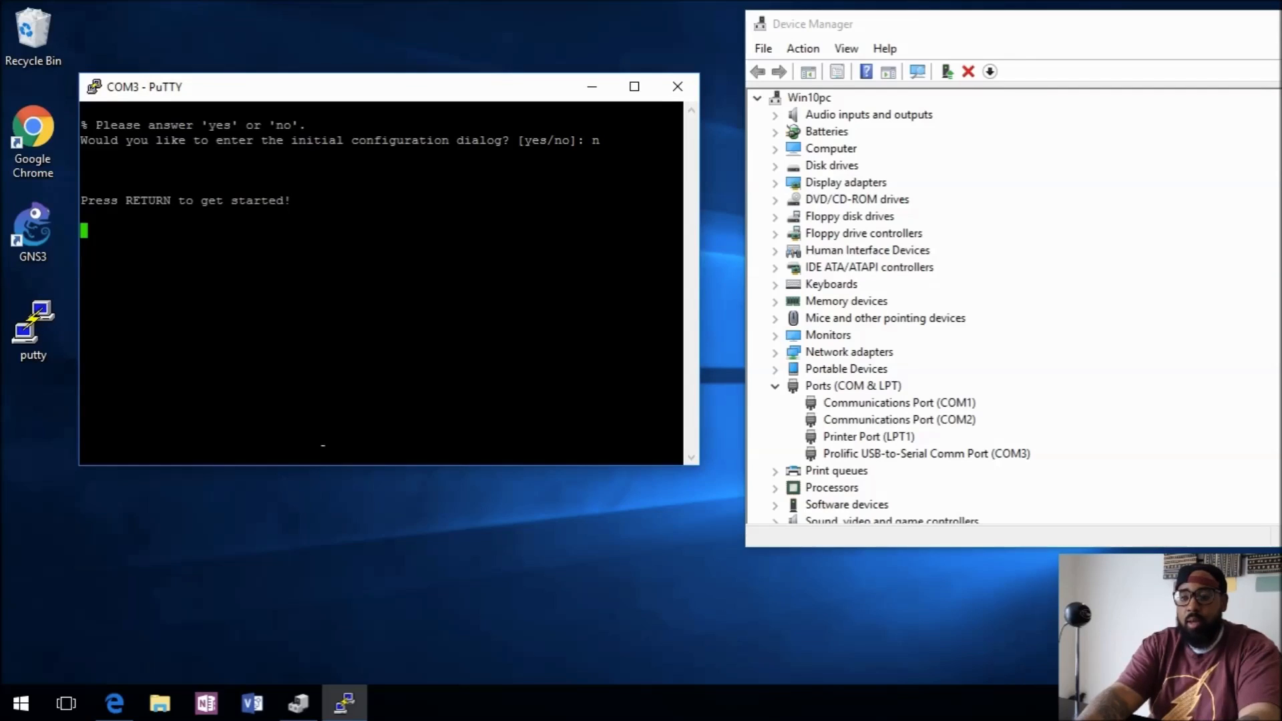
pyautogui.press('Return')
pyautogui.press('Return')
pyautogui.press('Return')
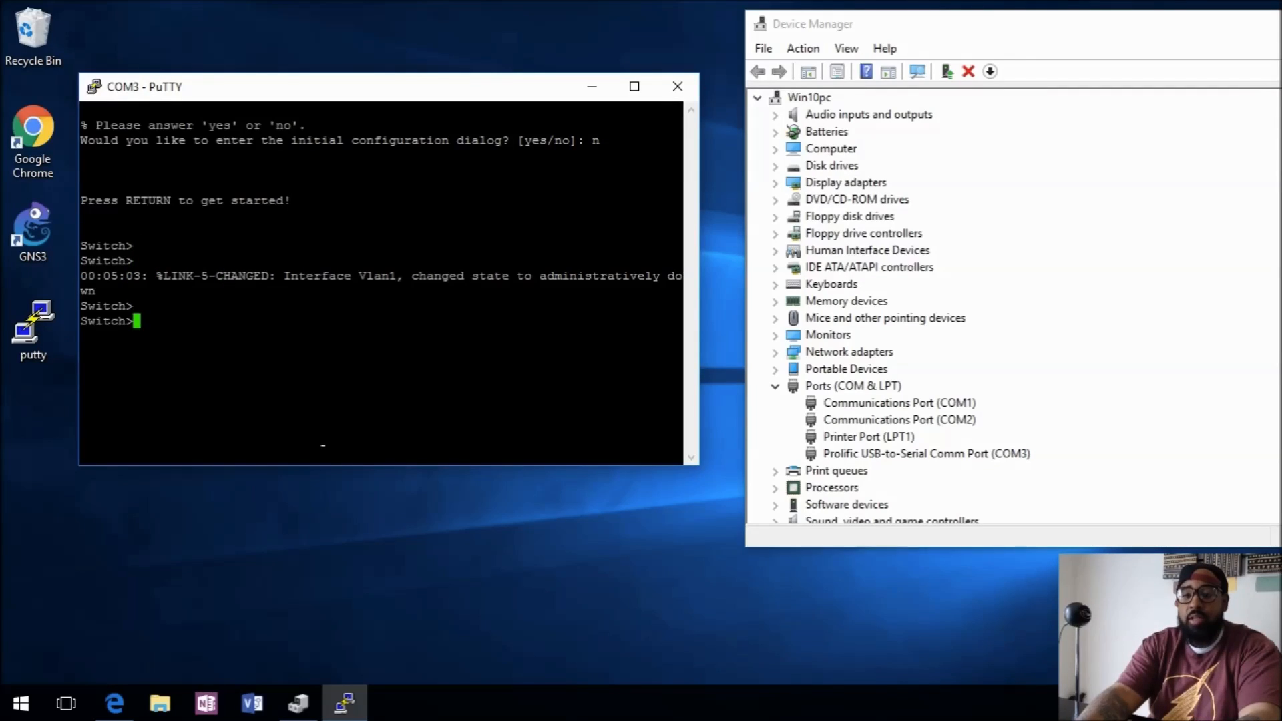